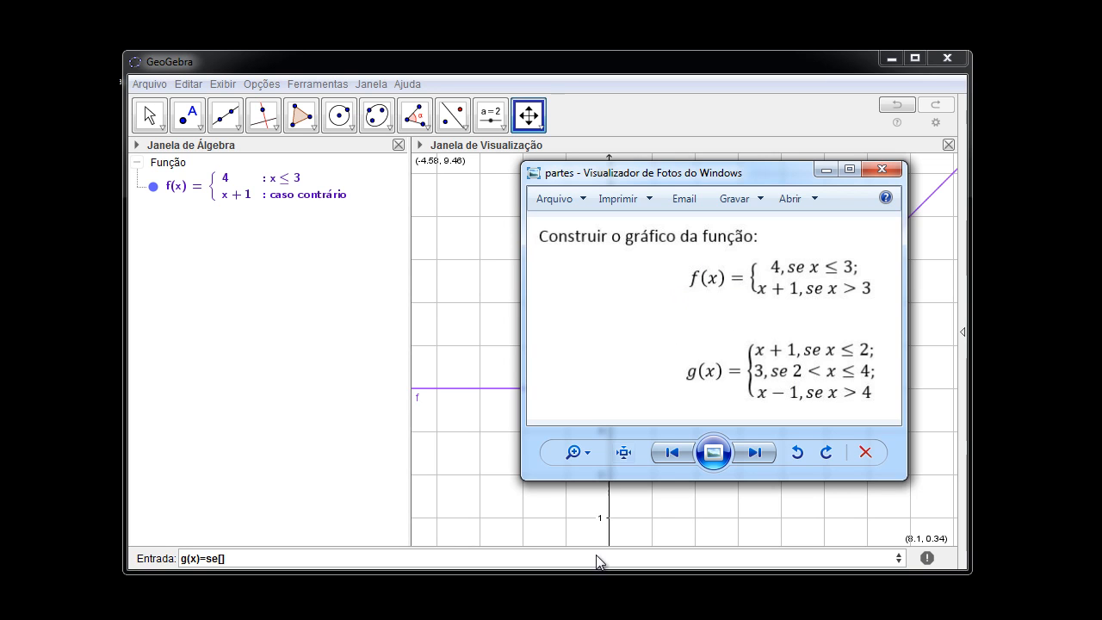
# Step: Switch to the Notepad note and review the condition, então and senão arguments of the se[] syntax
pyautogui.click(221, 559)
pyautogui.hotkey('alt', 'Tab')
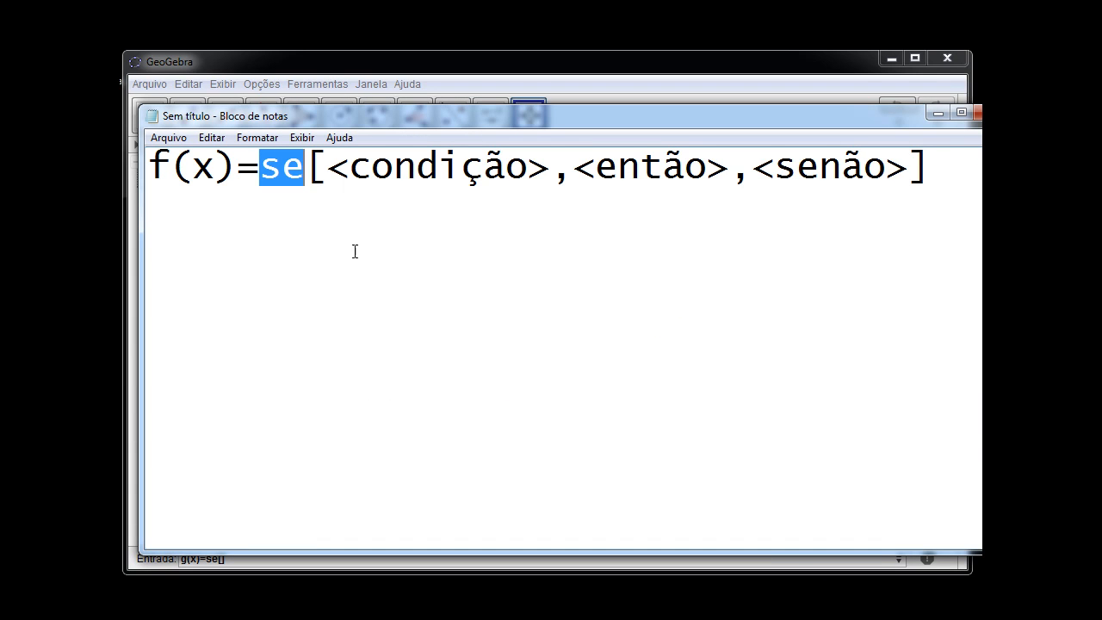
pyautogui.moveTo(334, 166); pyautogui.dragTo(911, 167)
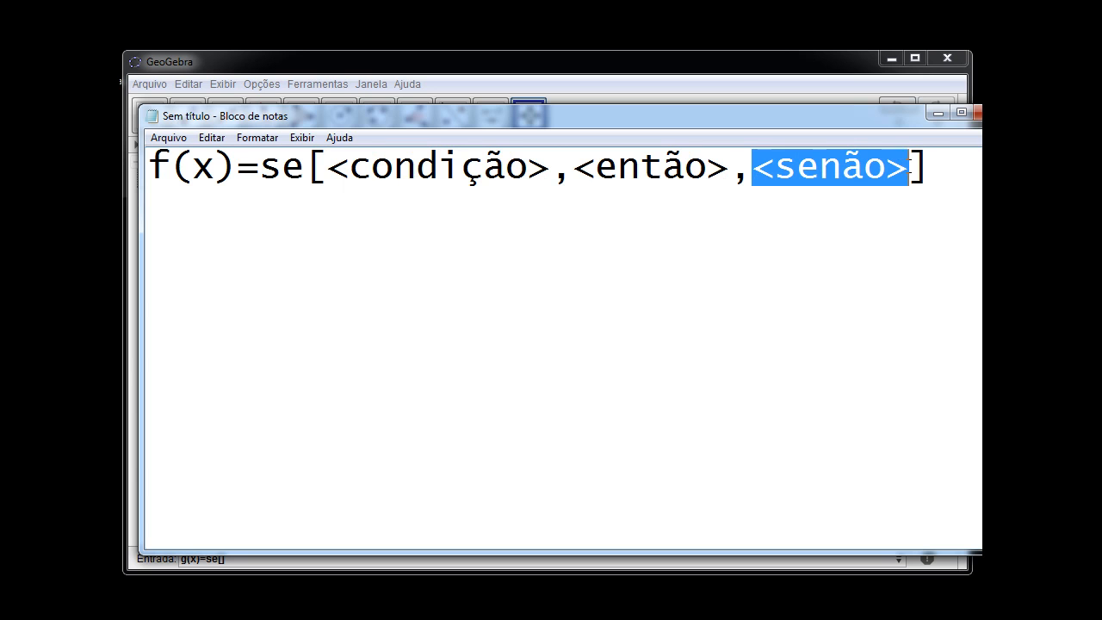
pyautogui.click(938, 114)
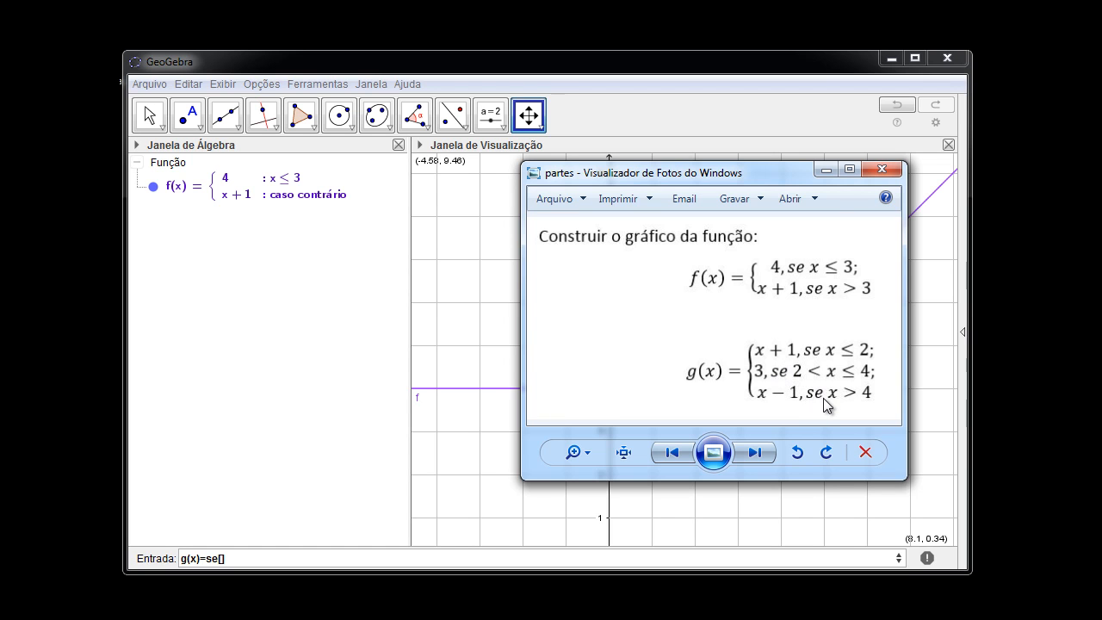
# Step: Clear the unfinished g(x) entry from the input field and hide the graph of f(x)
pyautogui.click(293, 556)
pyautogui.hotkey('ctrl', 'a')
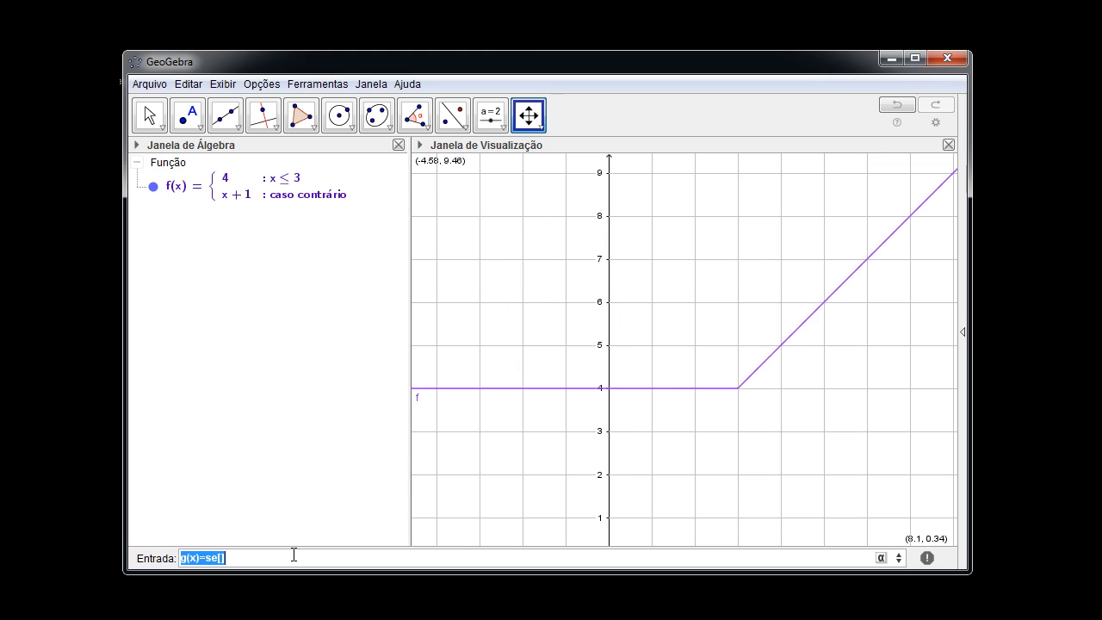
pyautogui.press('BackSpace')
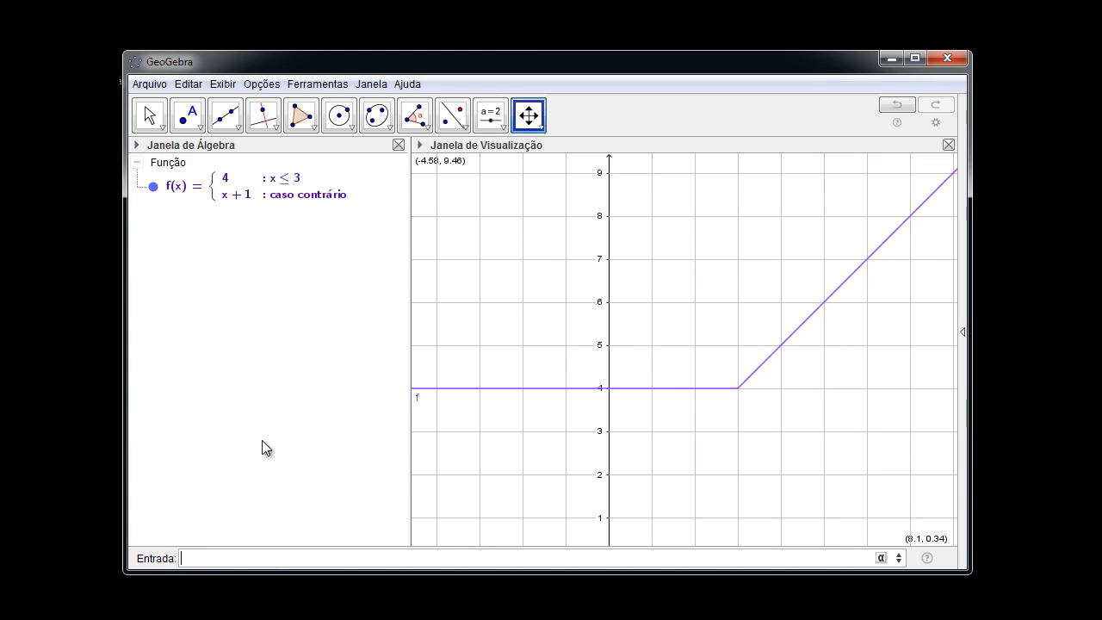
pyautogui.click(153, 187)
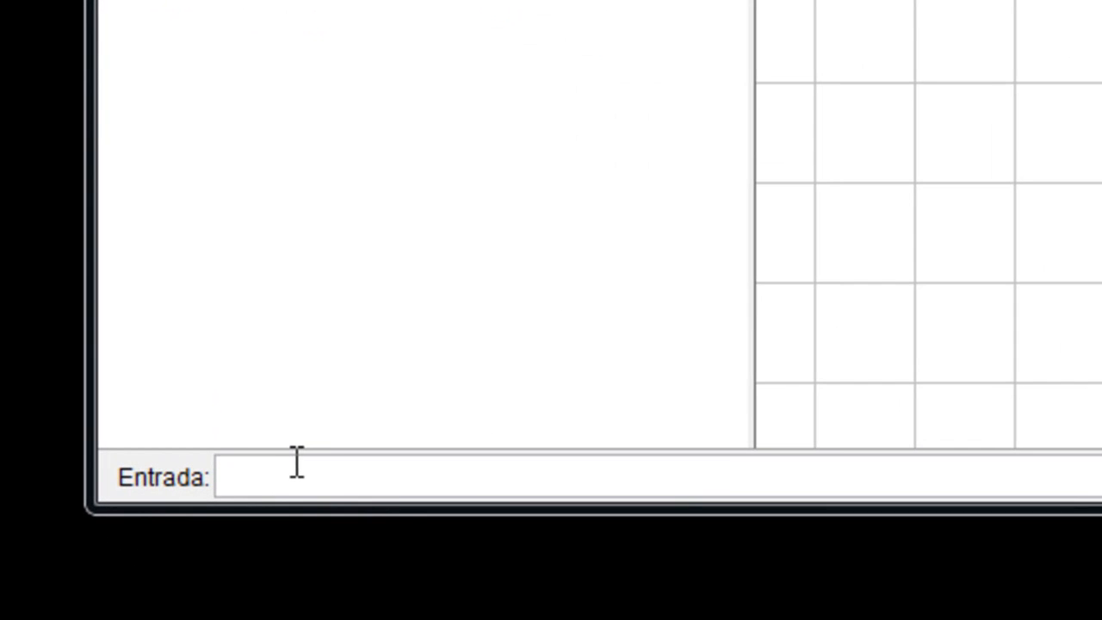
# Step: Begin the definition g(x)=se[x<=2,x+1] in the input field, without submitting it
pyautogui.click(297, 462)
pyautogui.hotkey('alt', 'Tab')
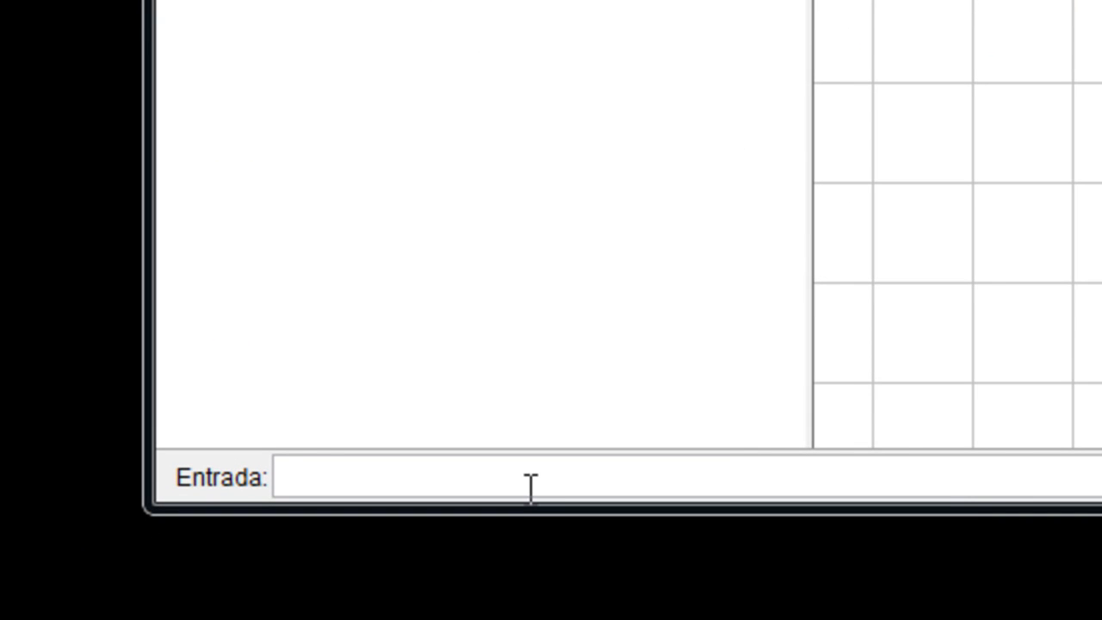
pyautogui.write('g(x)=')
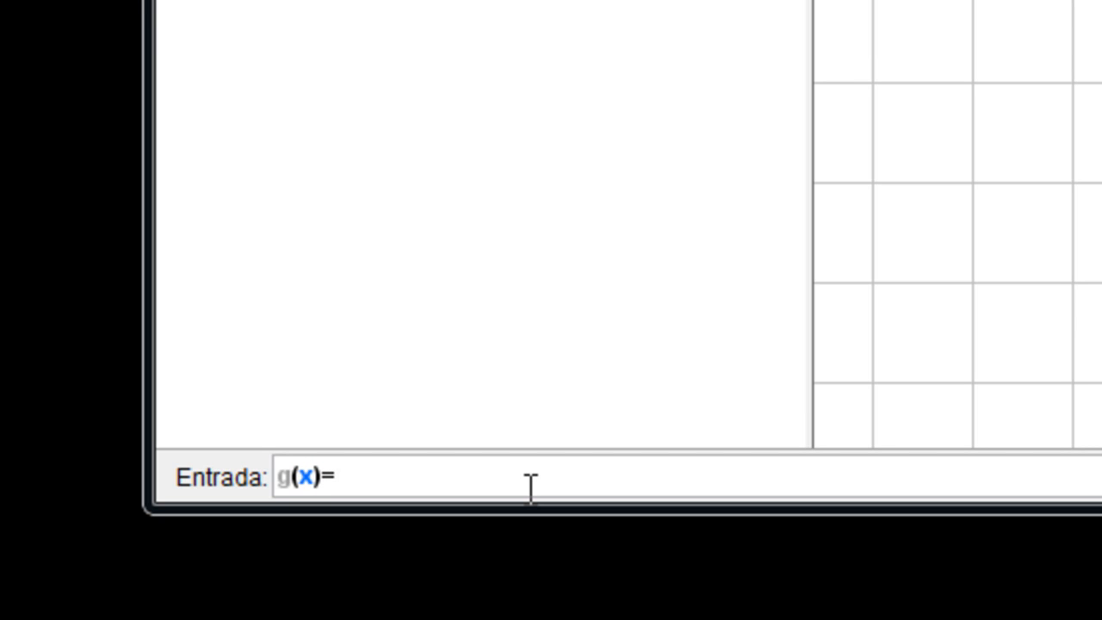
pyautogui.write('se[')
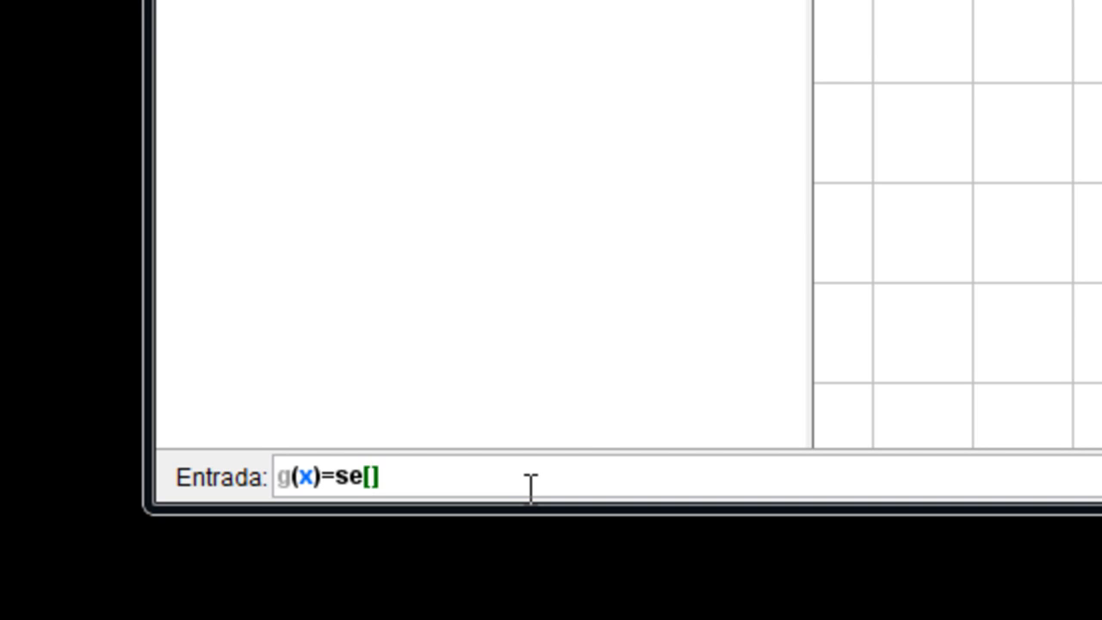
pyautogui.write('x<')
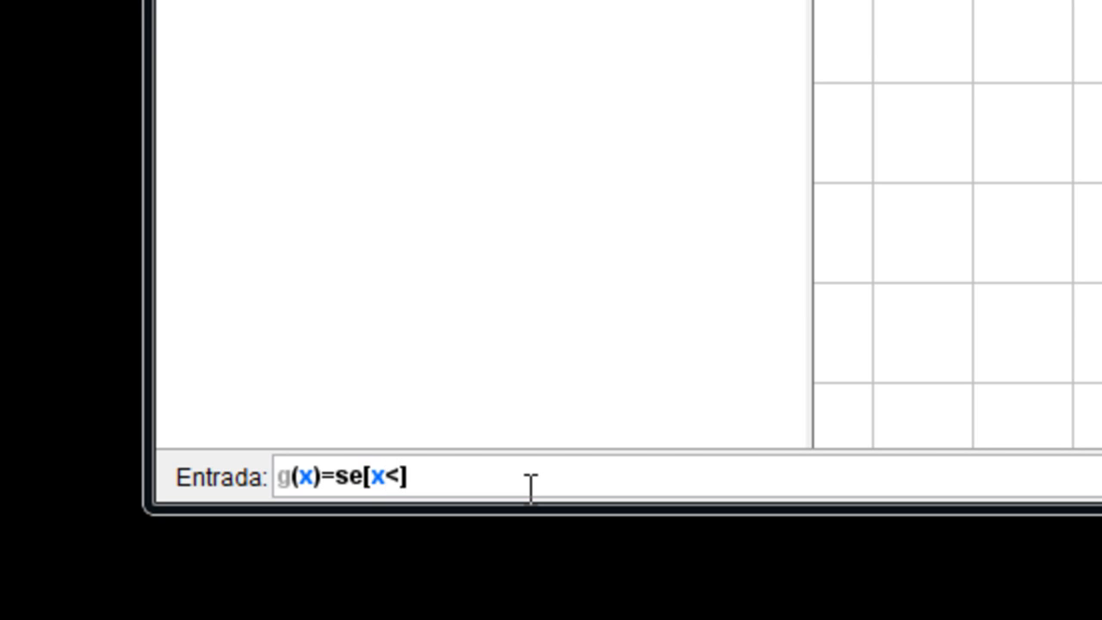
pyautogui.write('=2,')
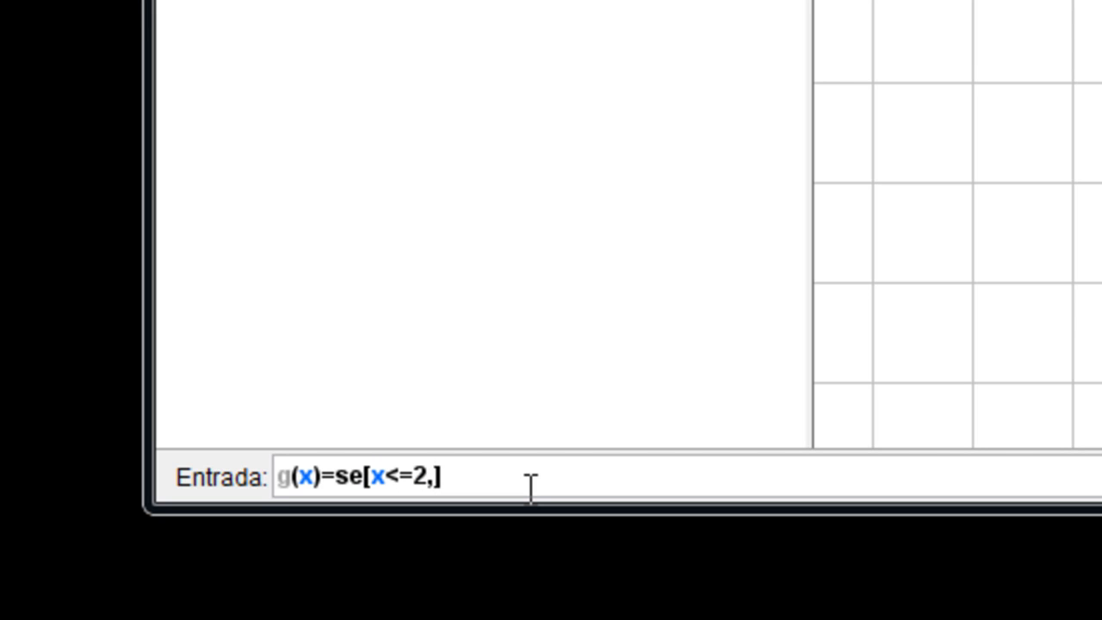
pyautogui.write('x+1')
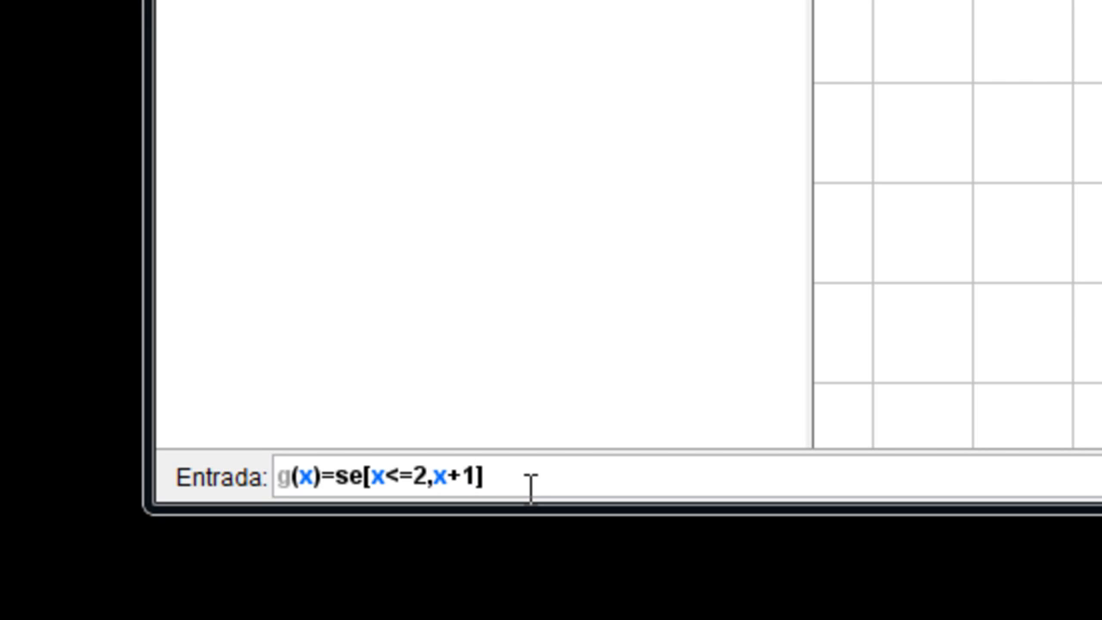
# Step: Nest se[2<x<=4,3] as the else argument of the g(x) definition
pyautogui.write(',')
pyautogui.write('se[')
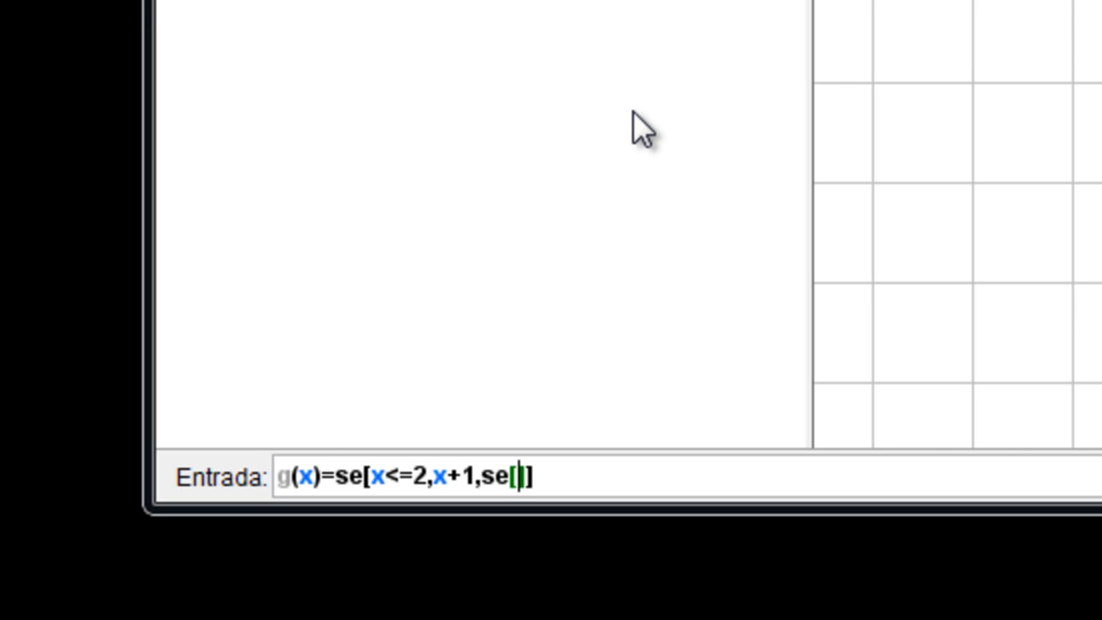
pyautogui.write('2<')
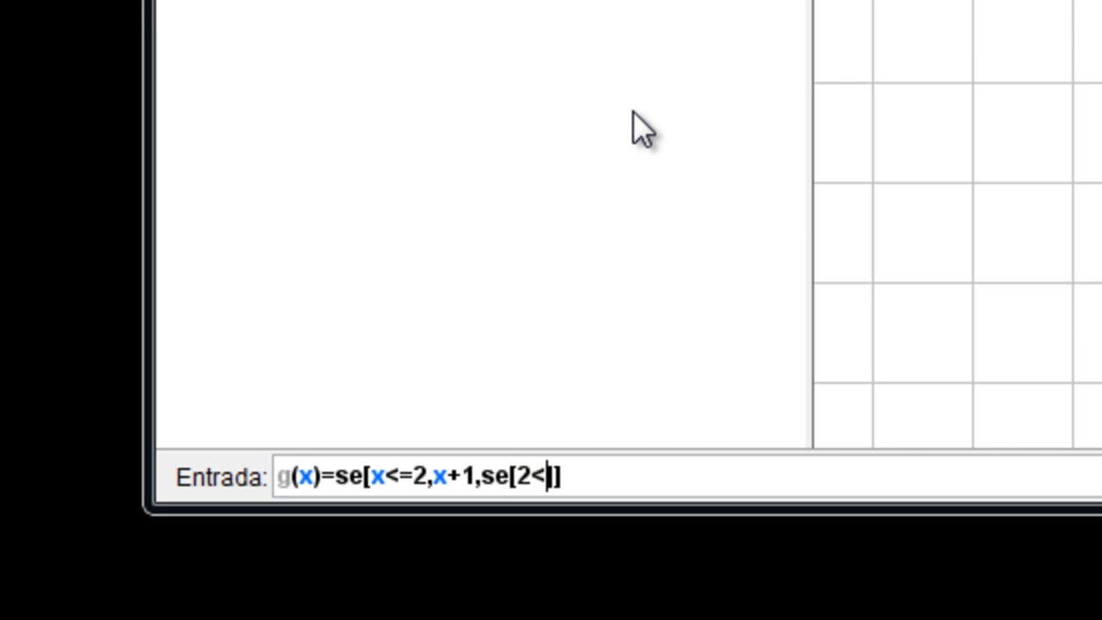
pyautogui.write('x')
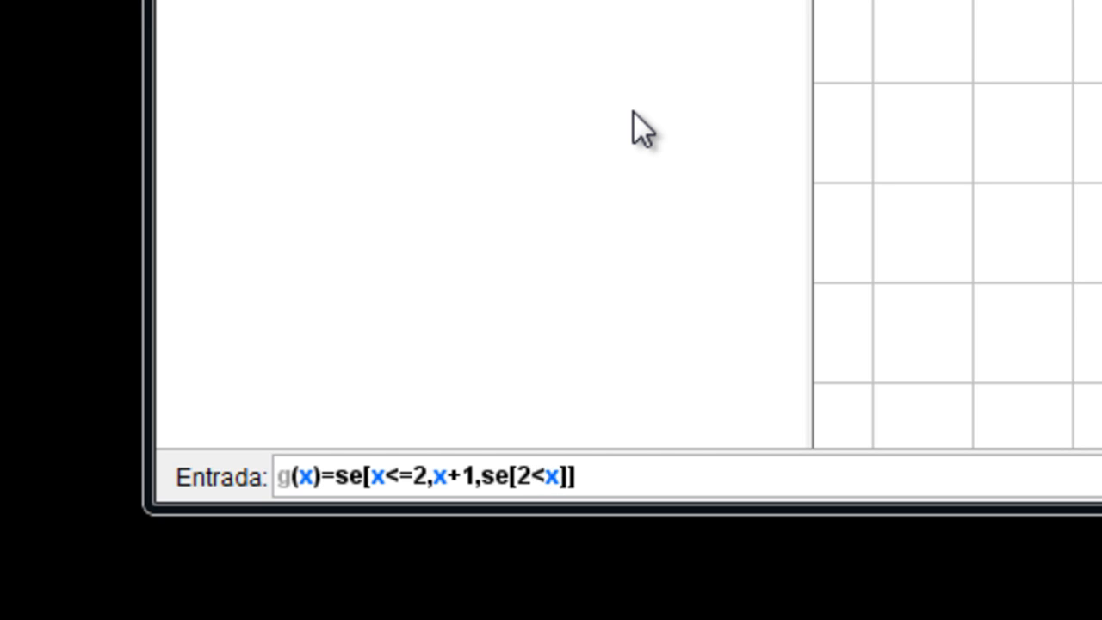
pyautogui.write('<=4')
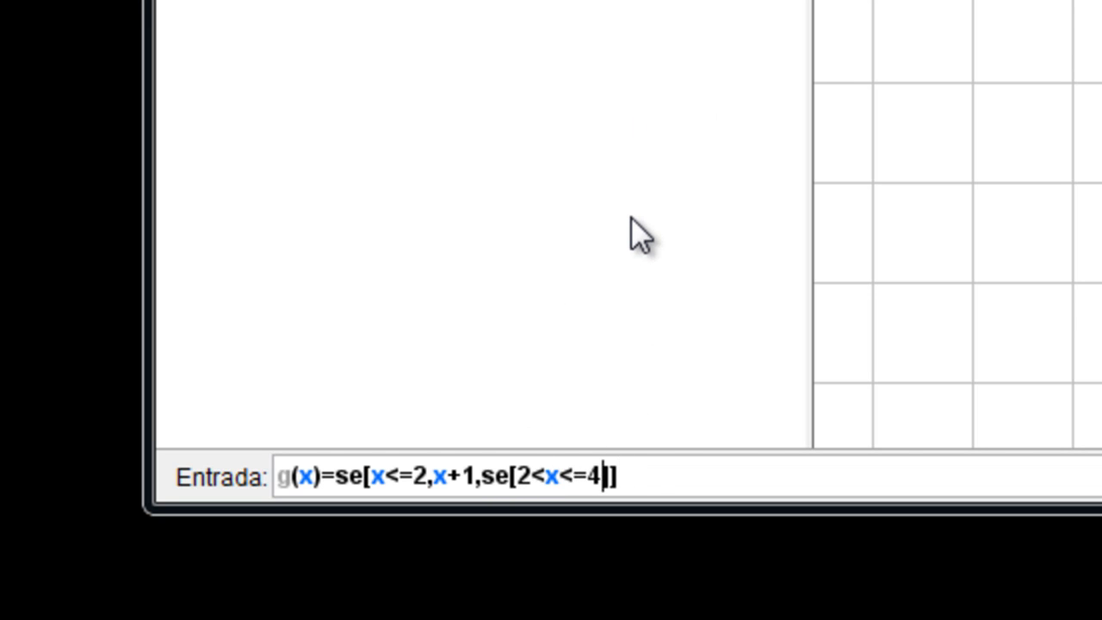
pyautogui.write(',3')
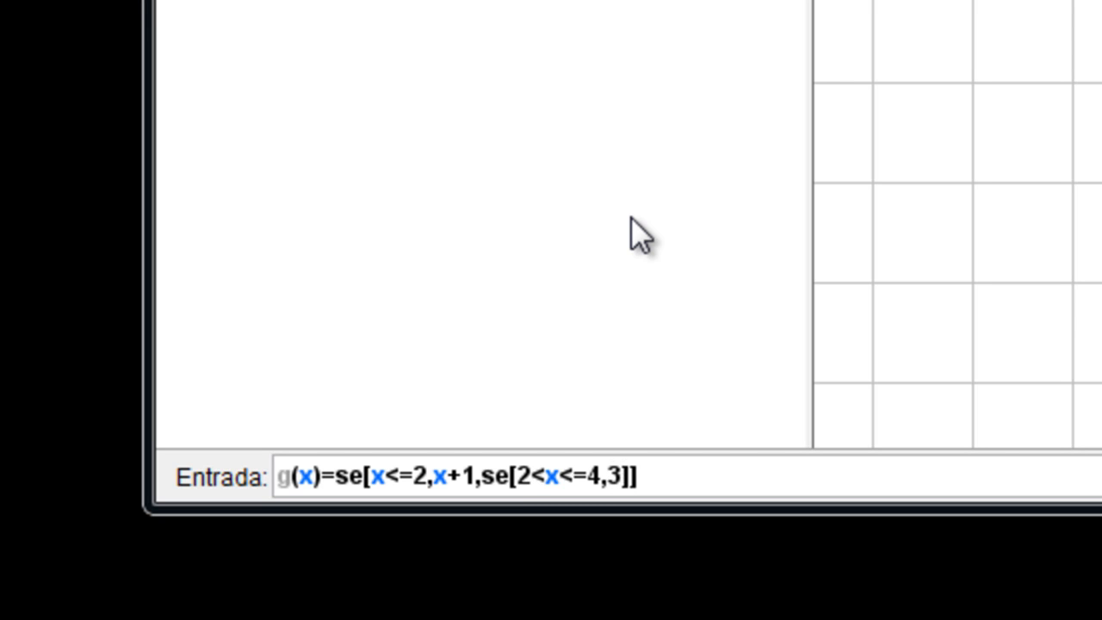
# Step: Nest se[x>4,x-1] as the else argument of the inner condition 2<x<=4
pyautogui.write(',')
pyautogui.write('se')
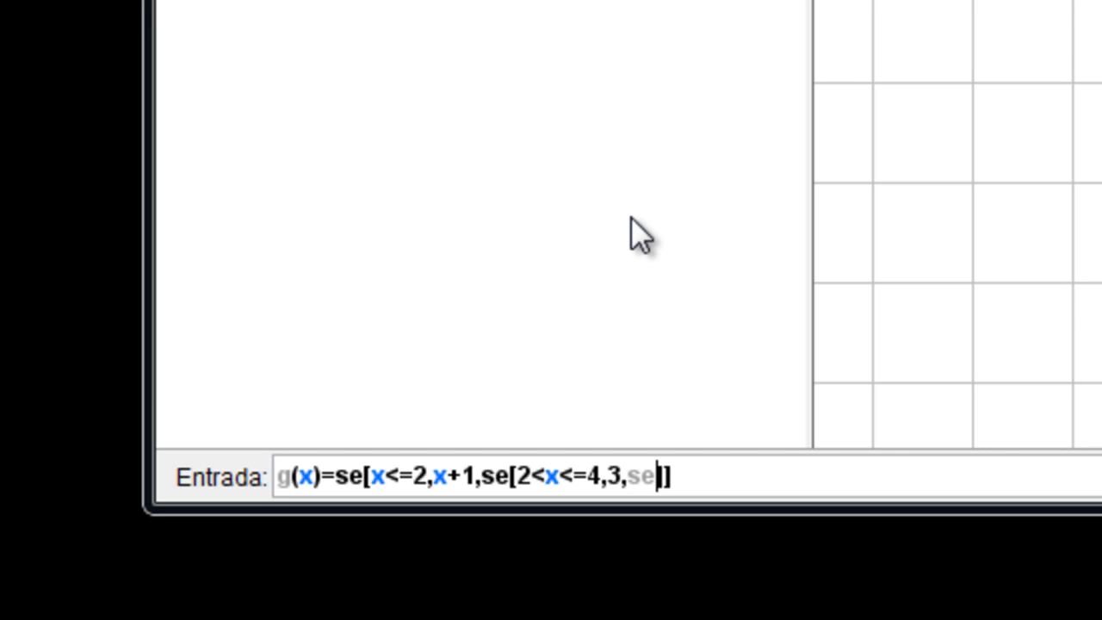
pyautogui.write('[')
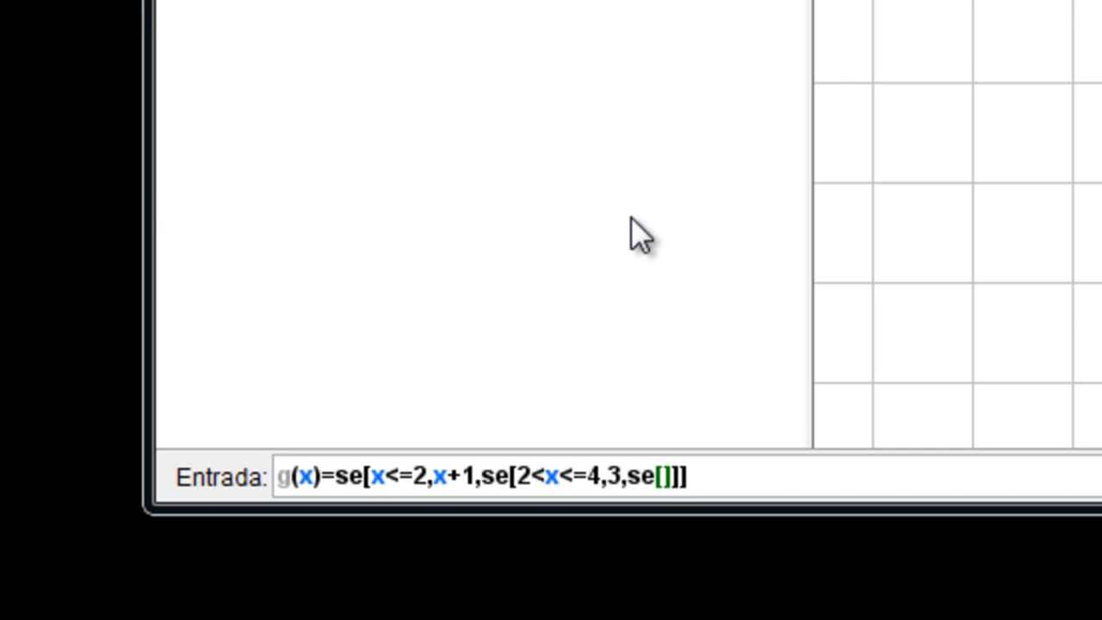
pyautogui.write('x')
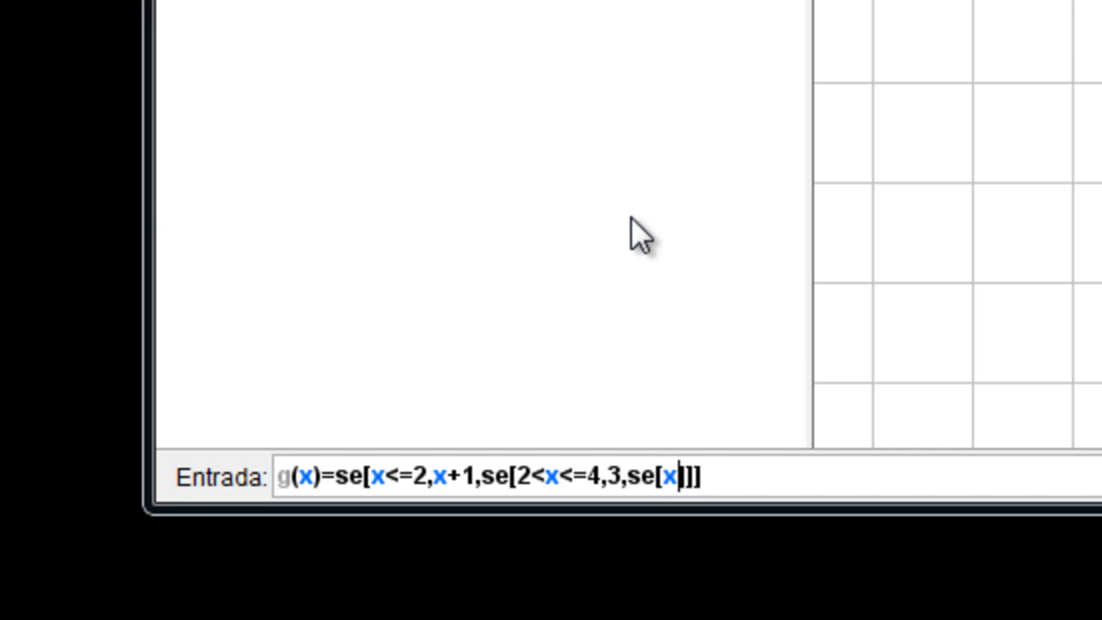
pyautogui.write('>')
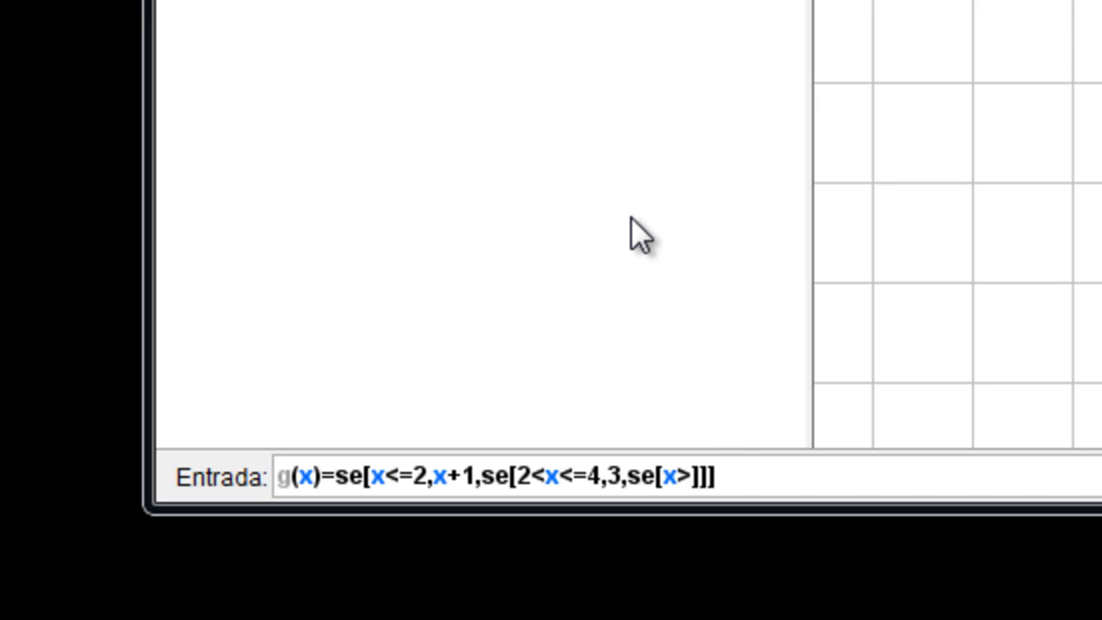
pyautogui.write('4,x-1')
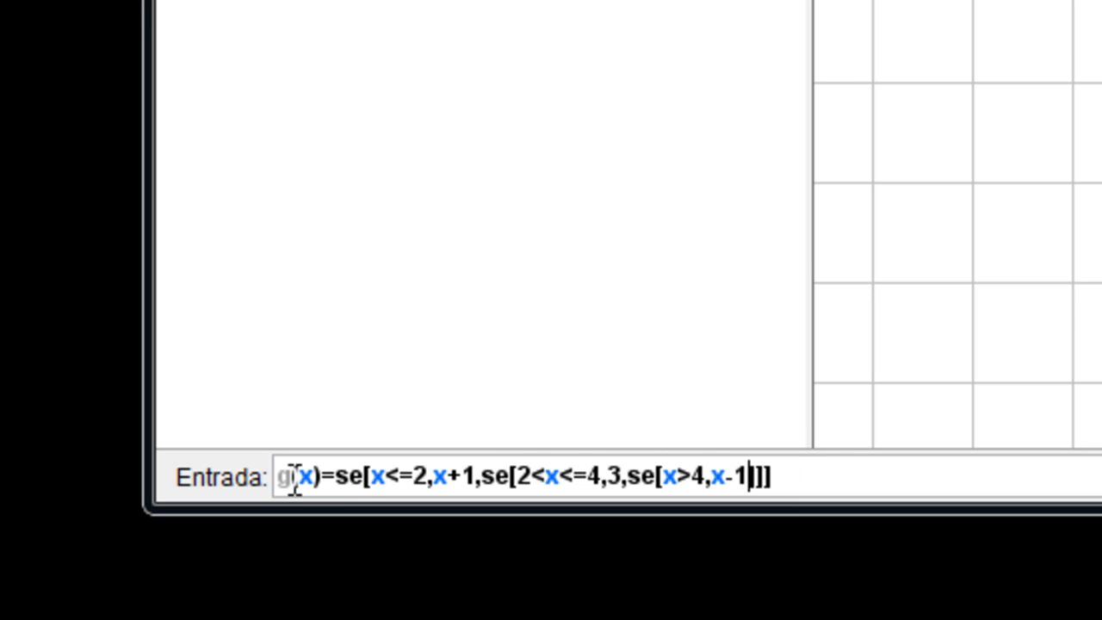
# Step: Copy the complete g(x) definition, then submit it to plot the piecewise function with the x-axis in view
pyautogui.click(798, 475)
pyautogui.moveTo(797, 475); pyautogui.dragTo(277, 475)
pyautogui.hotkey('ctrl', 'c')
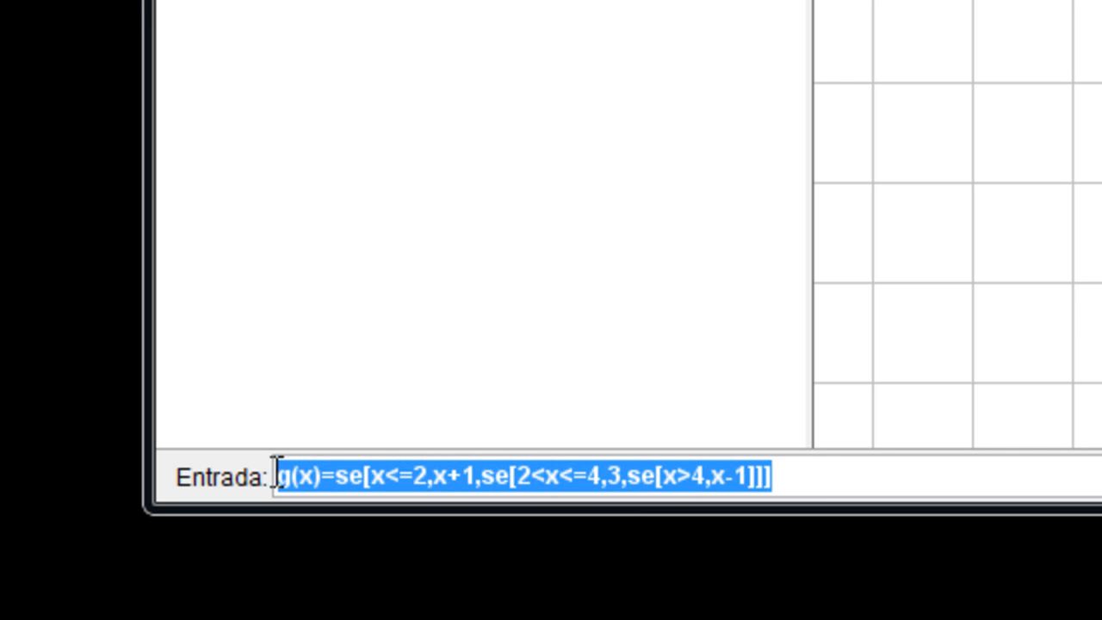
pyautogui.click(806, 475)
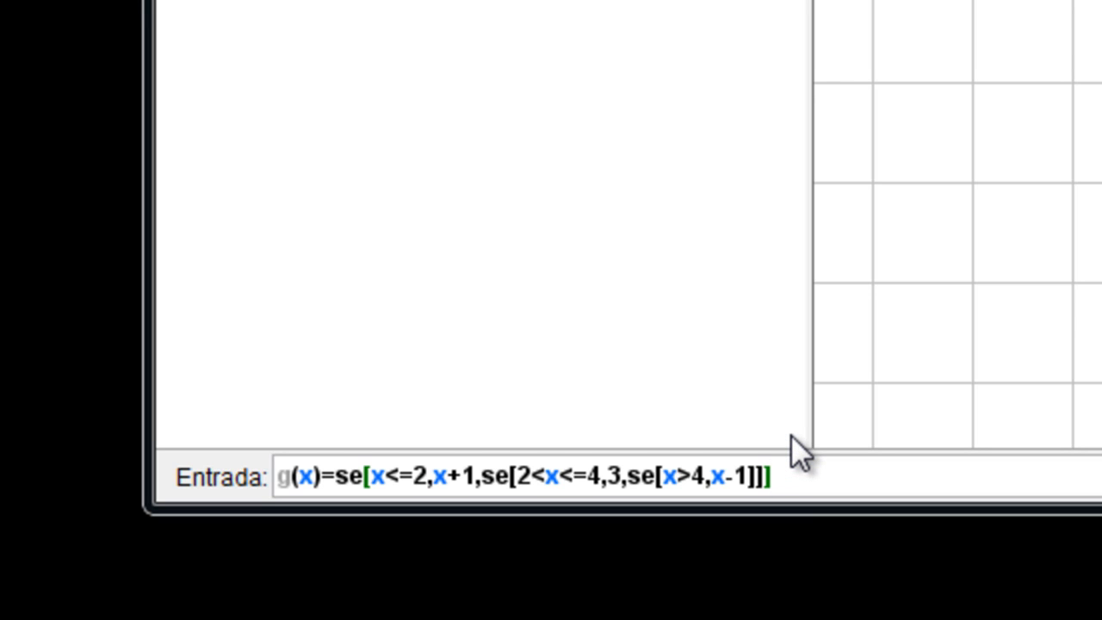
pyautogui.press('Return')
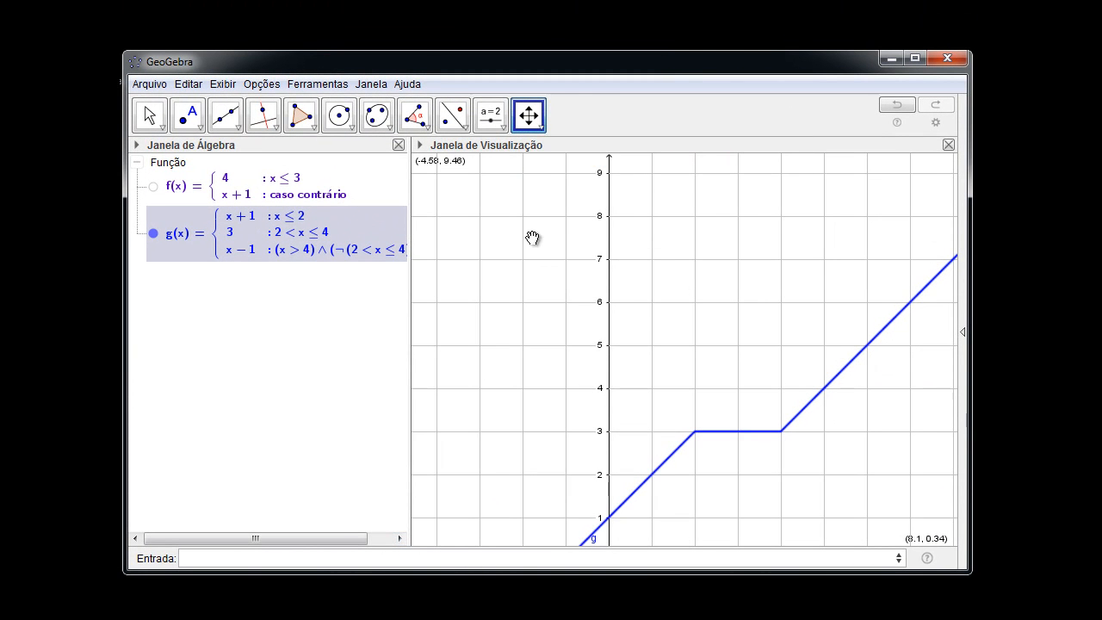
pyautogui.moveTo(526, 261); pyautogui.dragTo(502, 189)
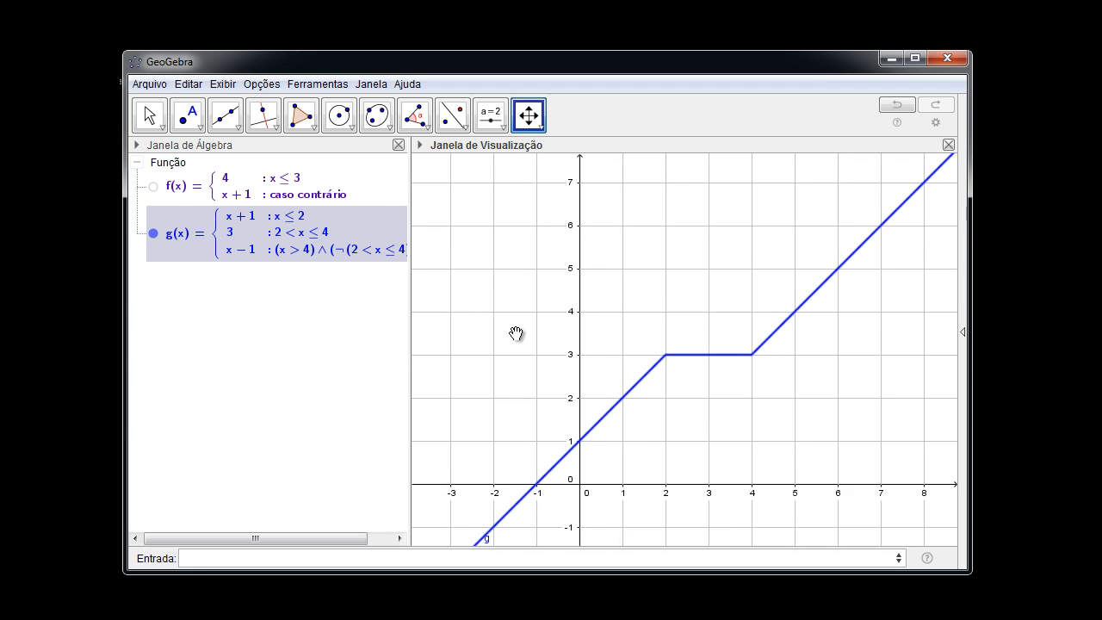
pyautogui.moveTo(516, 334); pyautogui.dragTo(500, 284)
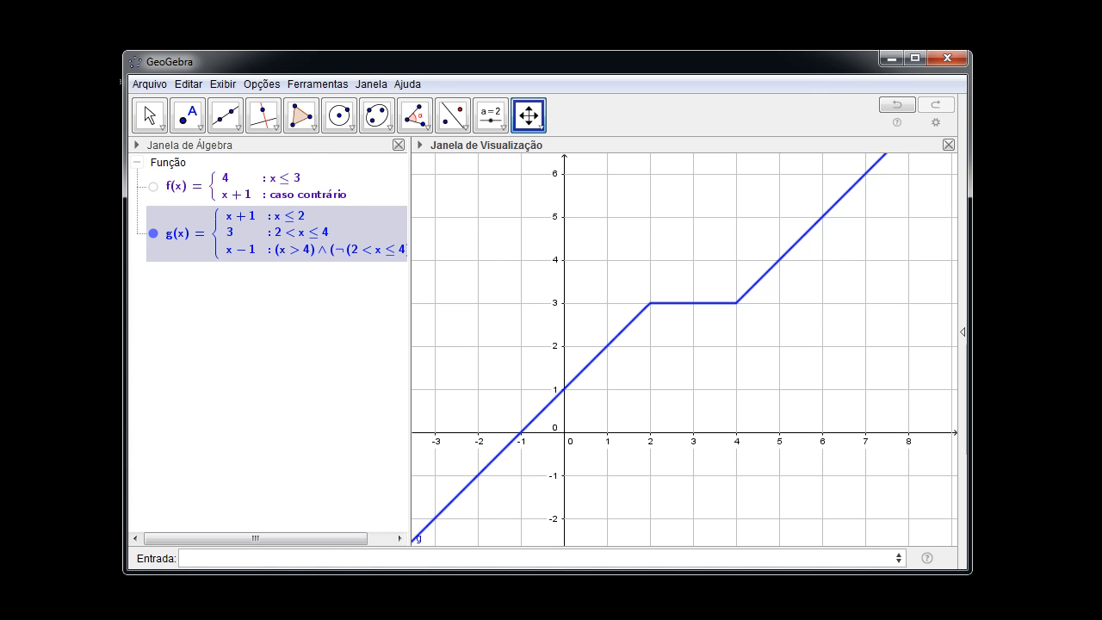
# Step: Switch to Notepad and paste the copied g(x) definition on a new line below the f(x) syntax
pyautogui.hotkey('alt', 'Tab')
pyautogui.click(944, 184)
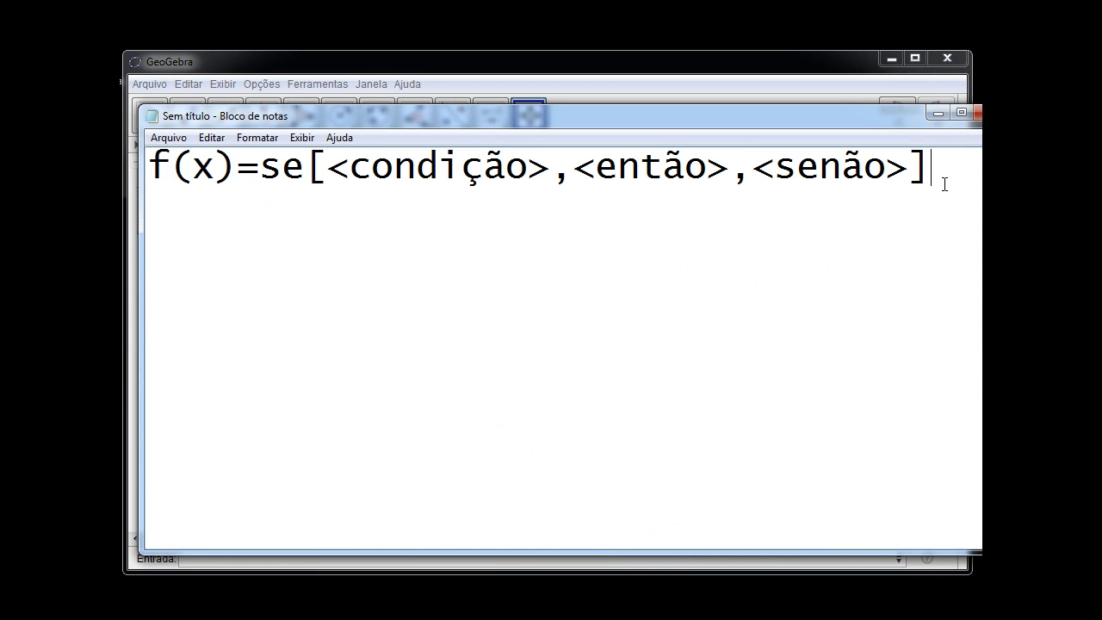
pyautogui.press('Return')
pyautogui.hotkey('ctrl', 'v')
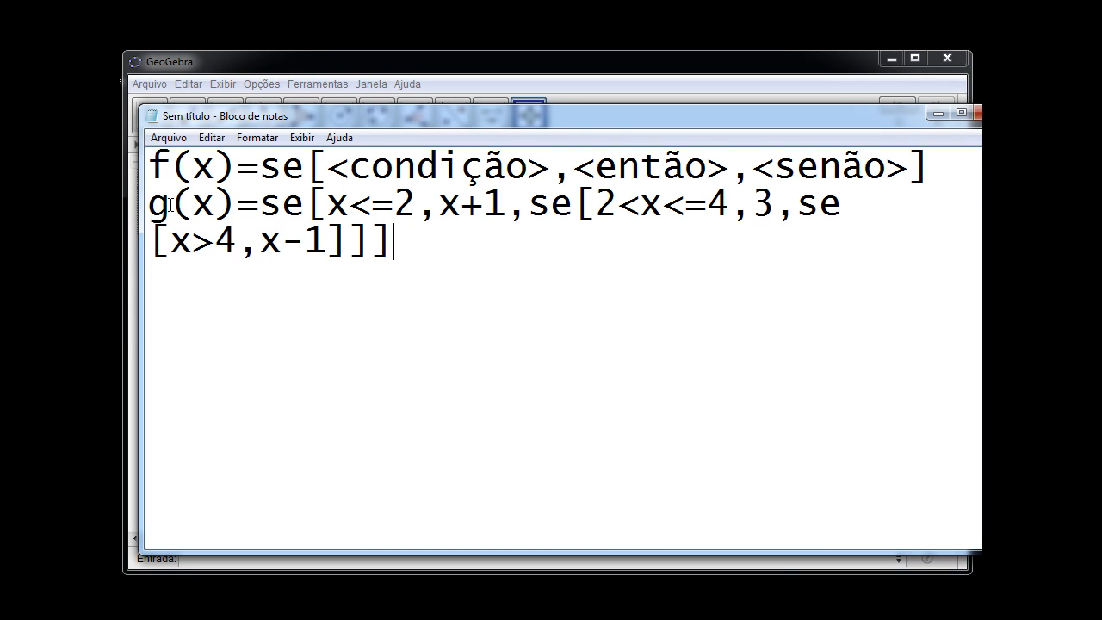
# Step: Set the Notepad font size to 28
pyautogui.click(256, 138)
pyautogui.click(275, 176)
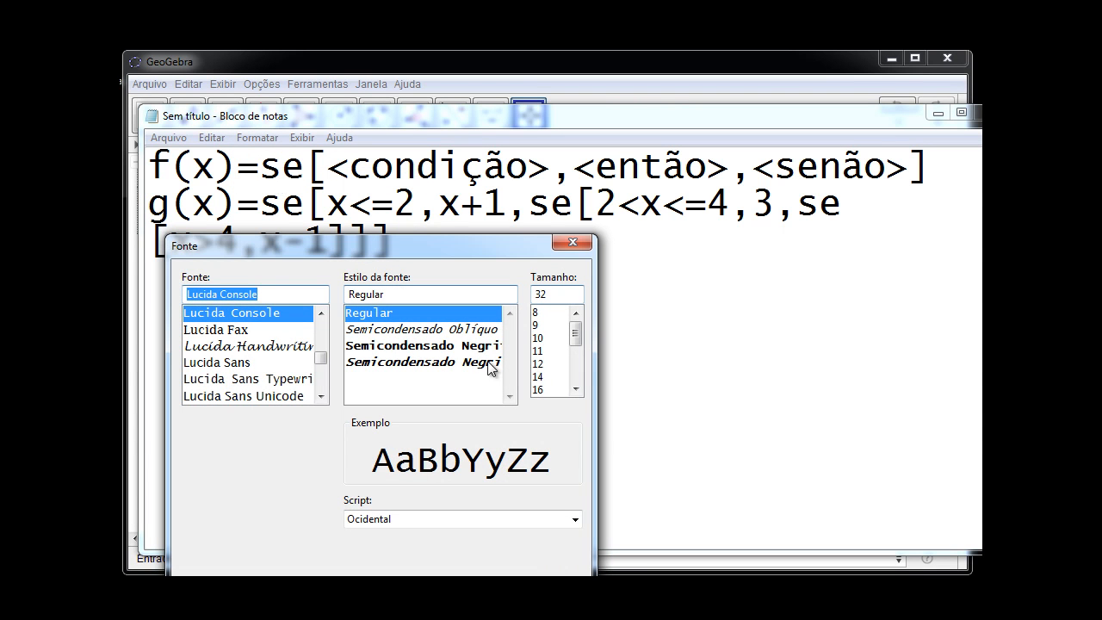
pyautogui.click(575, 389)
pyautogui.click(575, 389)
pyautogui.click(575, 389)
pyautogui.click(575, 390)
pyautogui.click(575, 389)
pyautogui.click(543, 388)
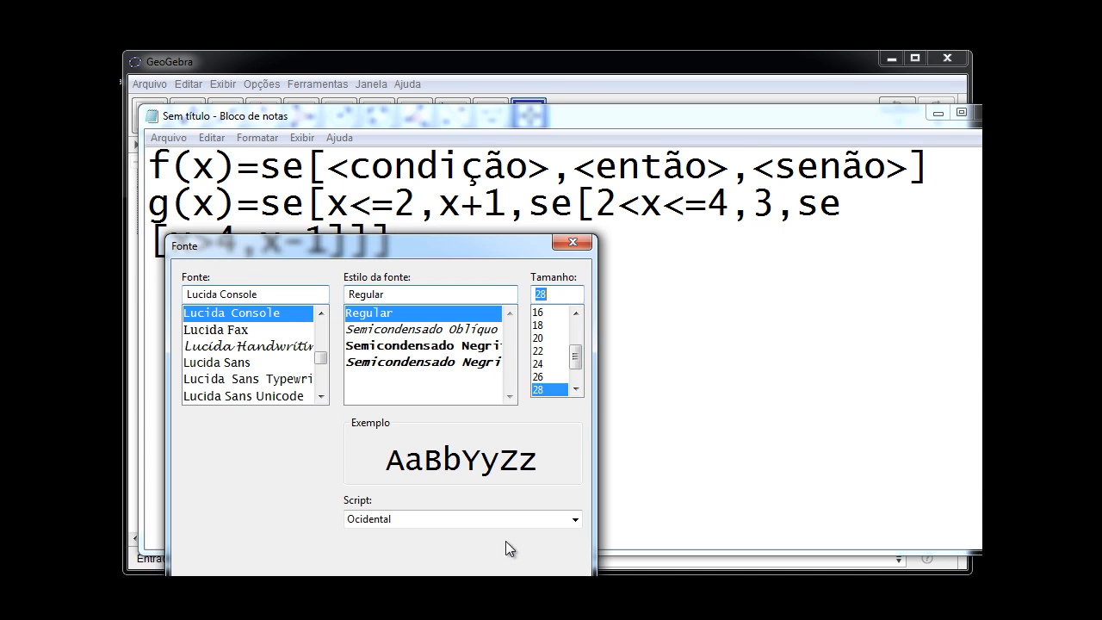
pyautogui.press('Return')
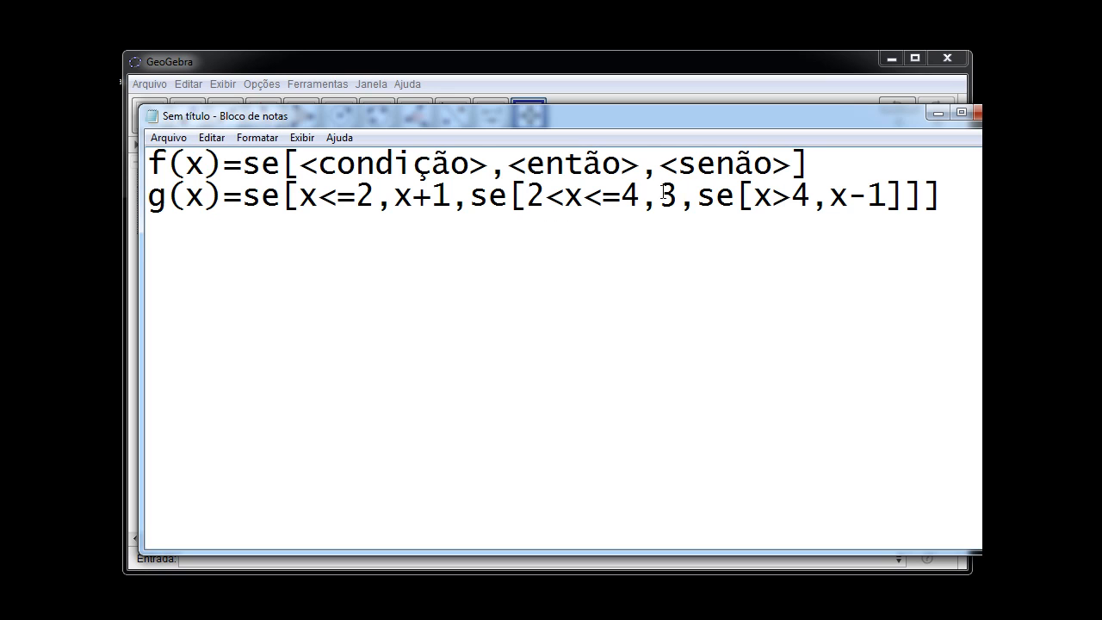
# Step: Review the values and conditions 3, x>4, x-1 and x<=2 in the g(x) line, then return to the GeoGebra graph
pyautogui.moveTo(660, 198); pyautogui.dragTo(676, 196)
pyautogui.click(680, 193)
pyautogui.moveTo(753, 197); pyautogui.dragTo(807, 196)
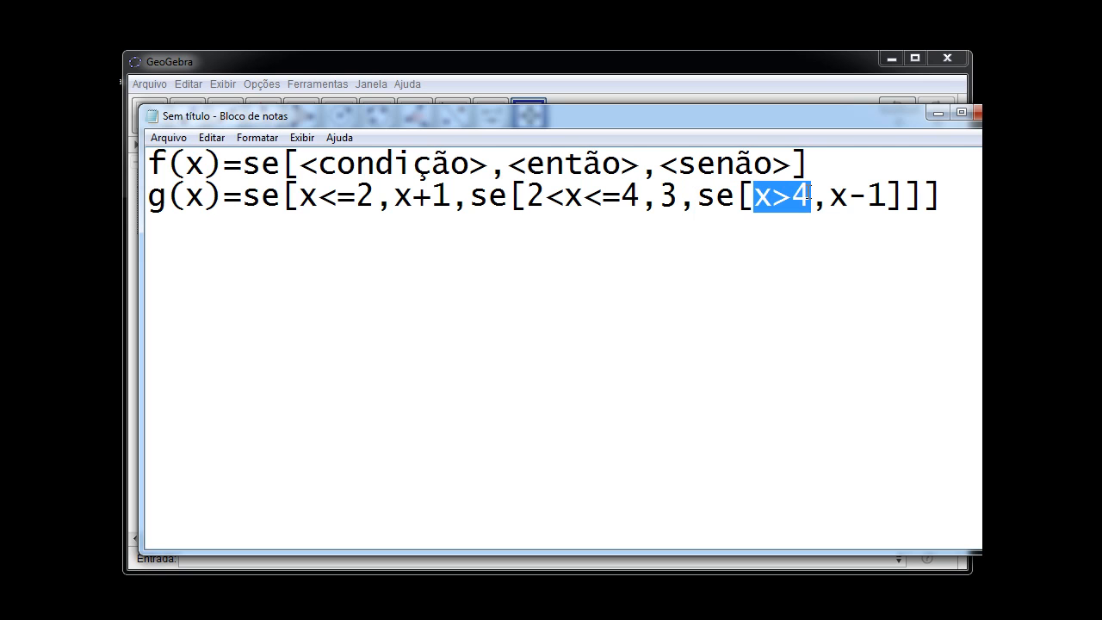
pyautogui.moveTo(830, 198); pyautogui.dragTo(880, 199)
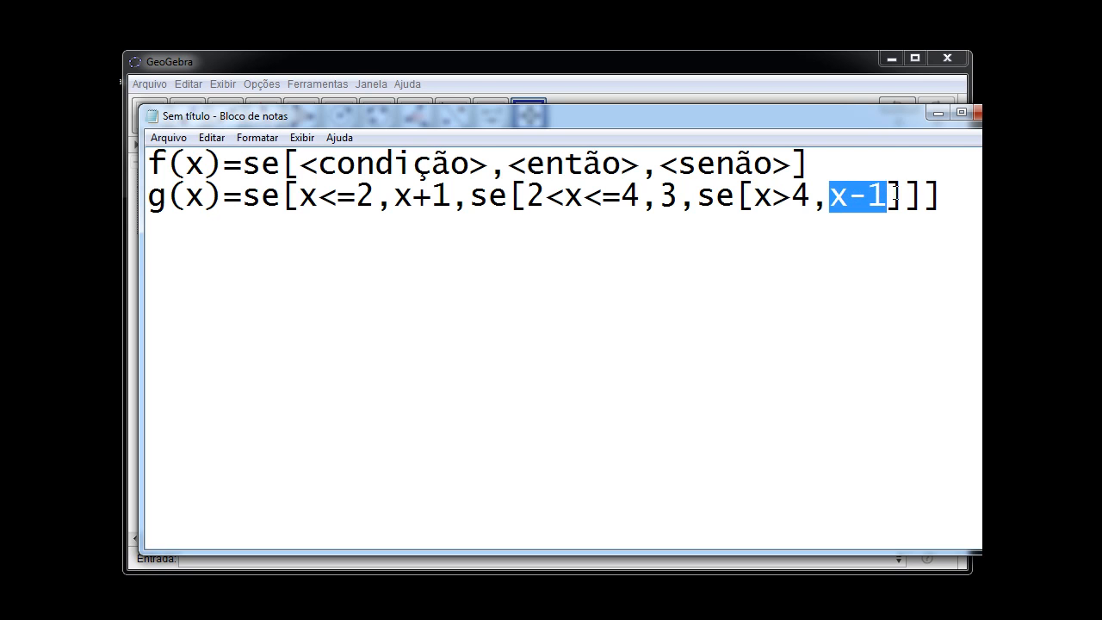
pyautogui.click(956, 200)
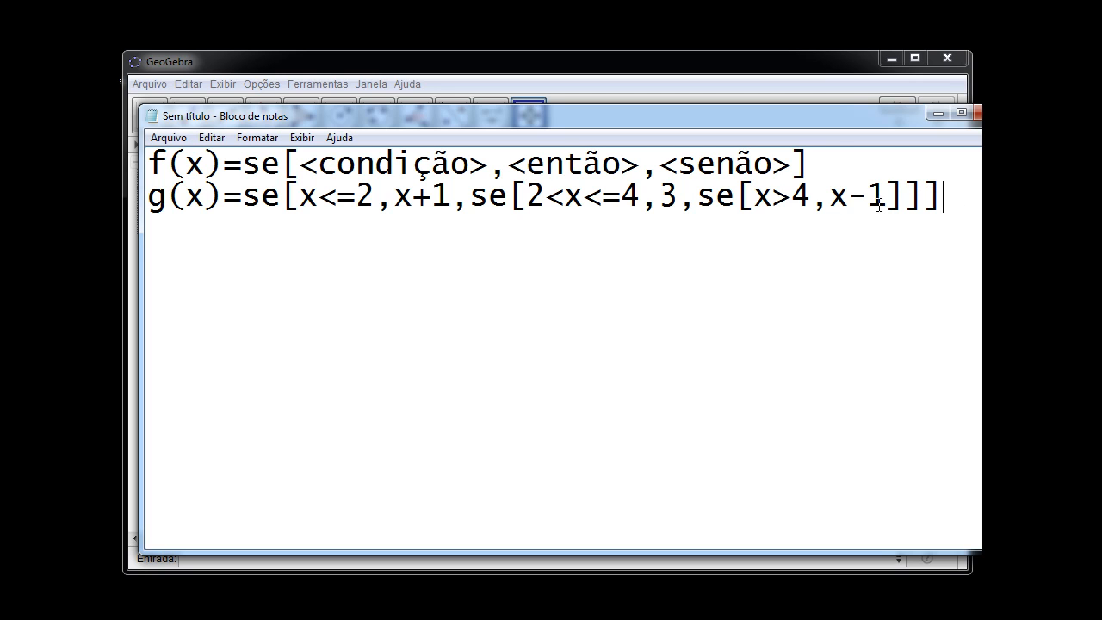
pyautogui.moveTo(293, 197); pyautogui.dragTo(377, 197)
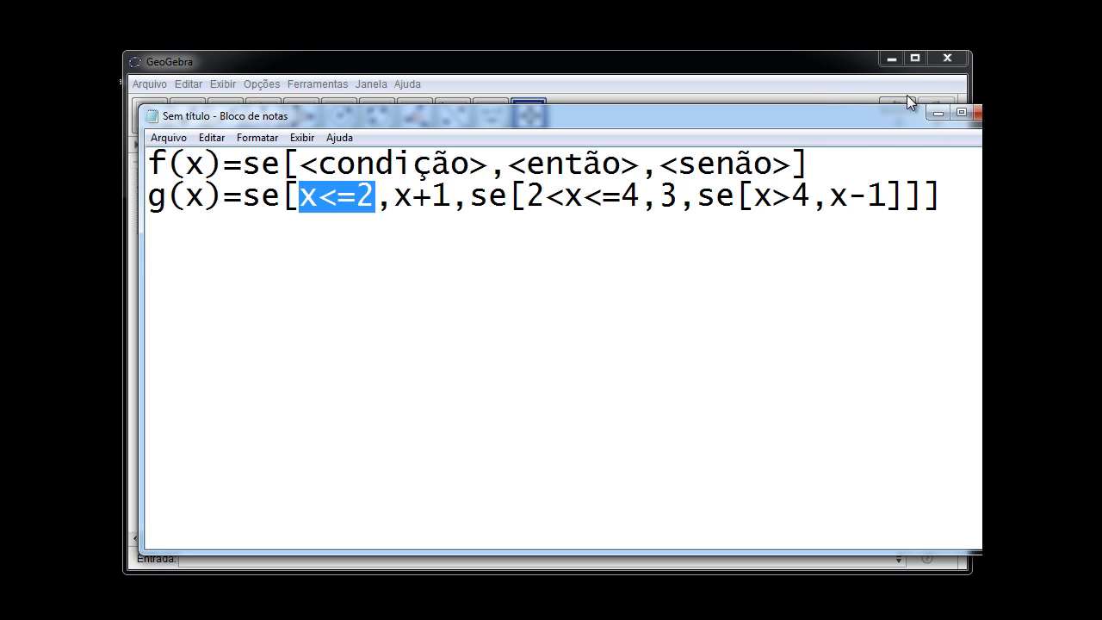
pyautogui.click(937, 115)
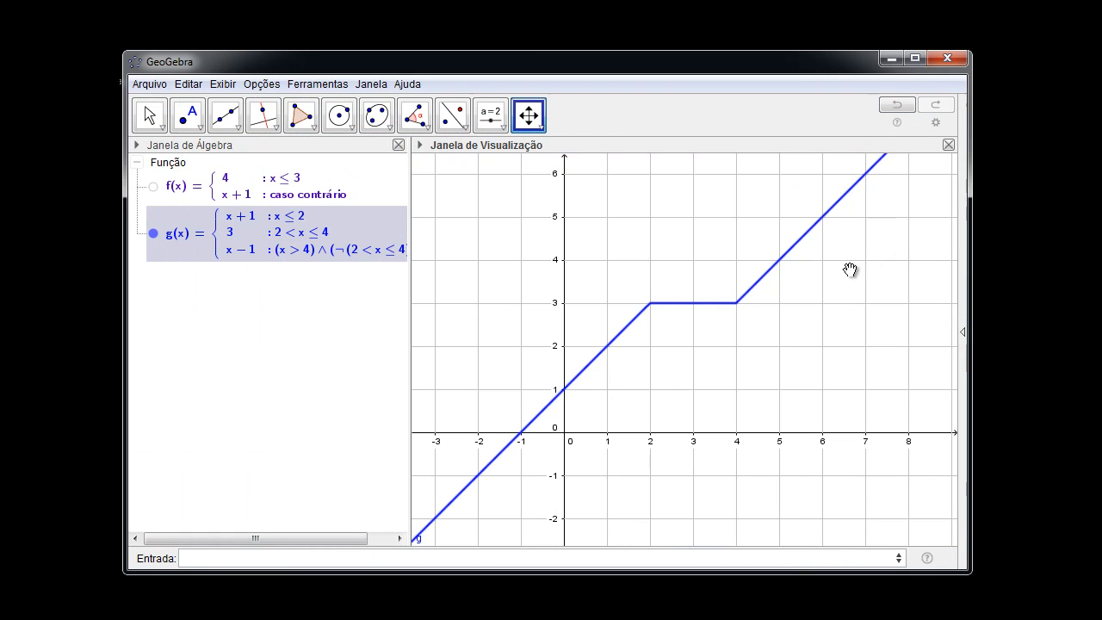